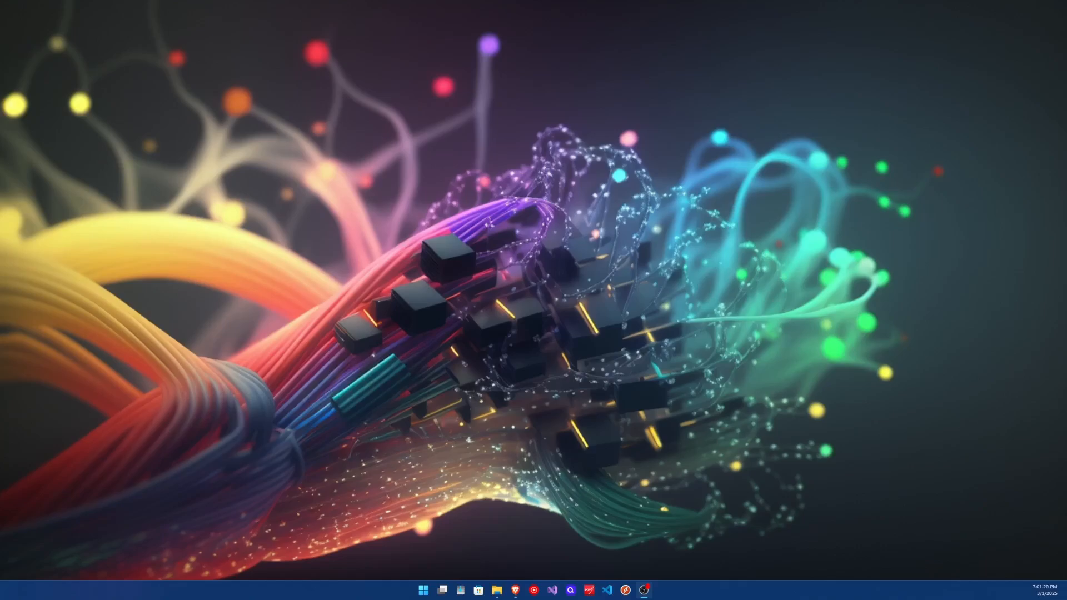
- Switch to the next virtual desktop and open Hyper-V Manager
key(ctrl+super+Right)
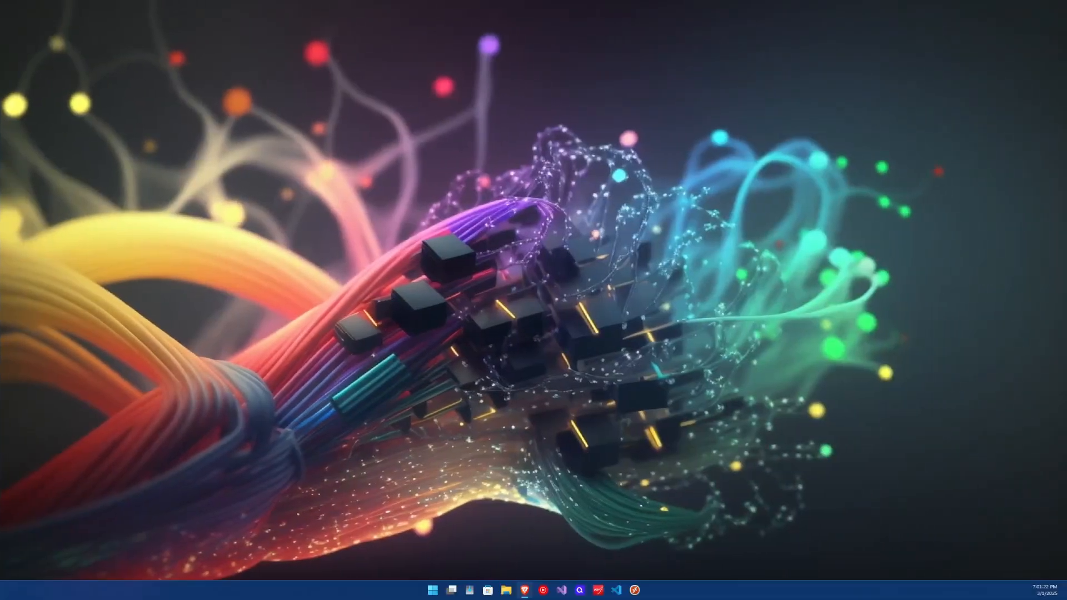
key(super)
click(435, 591)
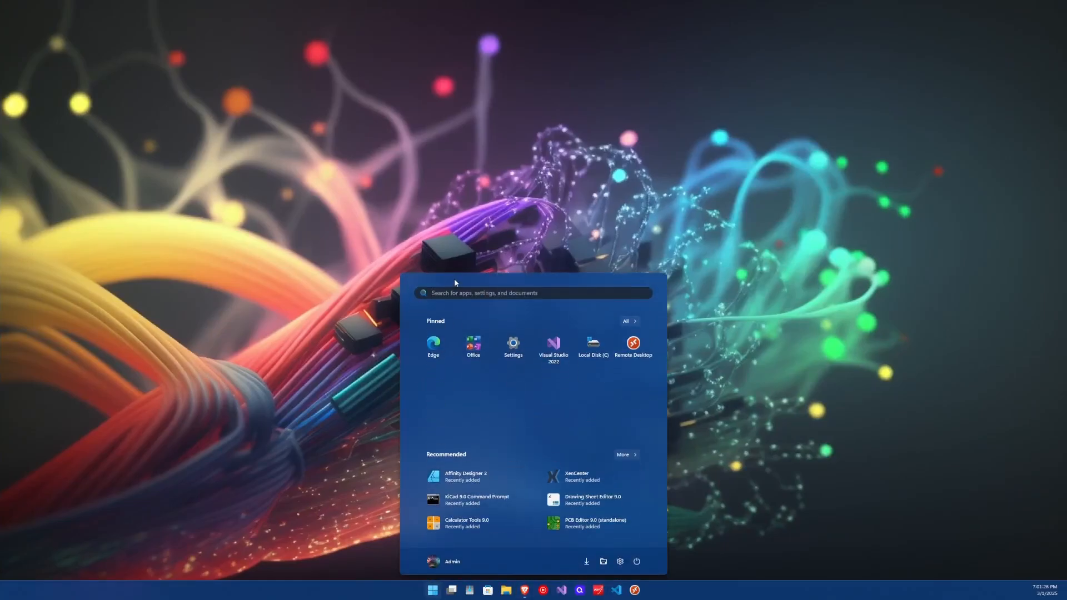
text(hy)
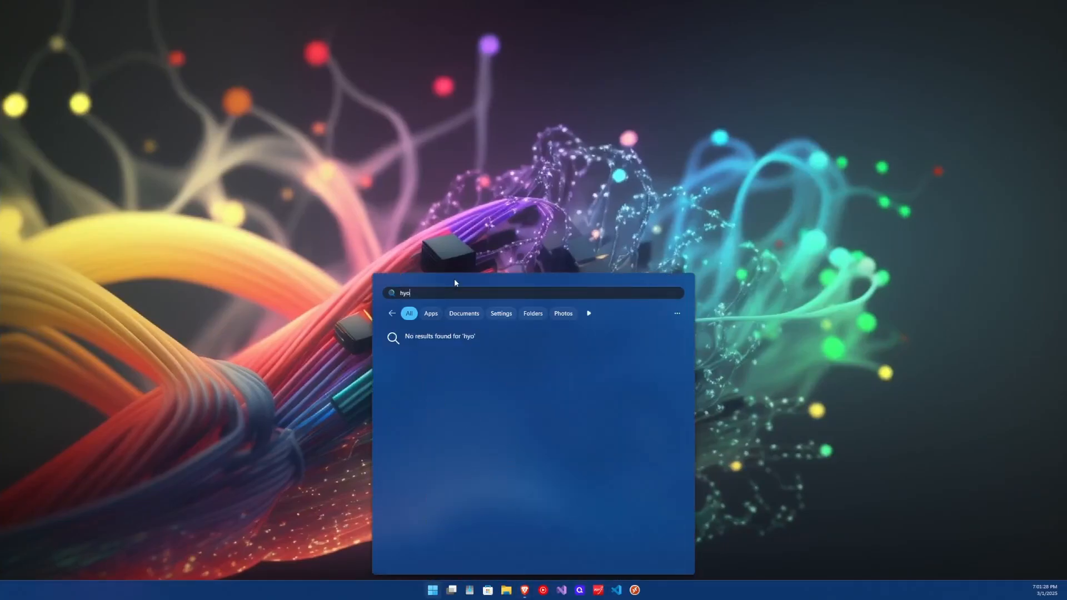
click(454, 354)
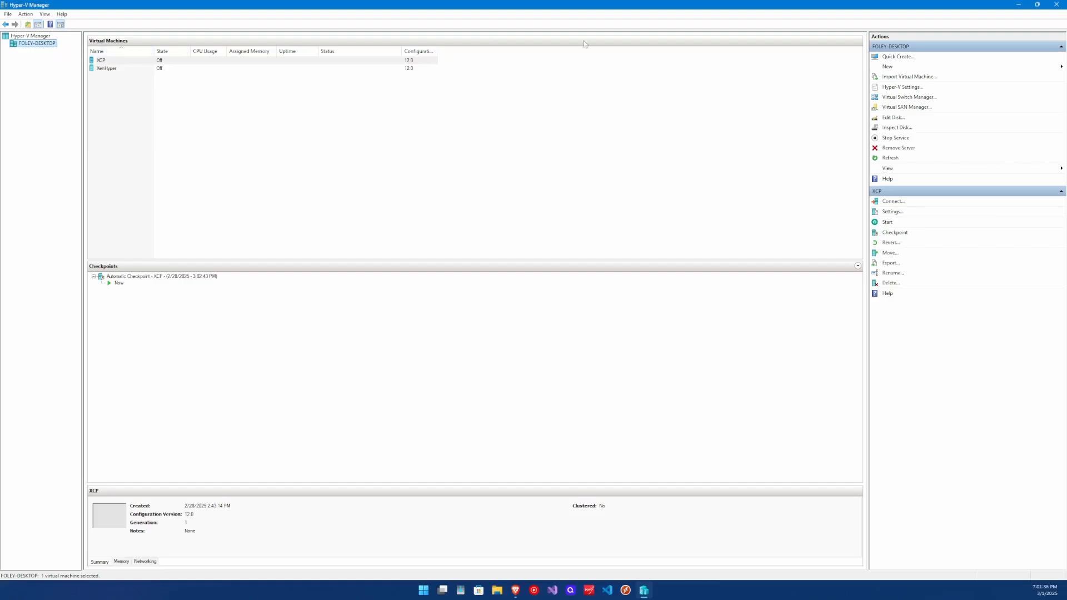
- Start creating a new virtual machine and name it Windows
click(890, 68)
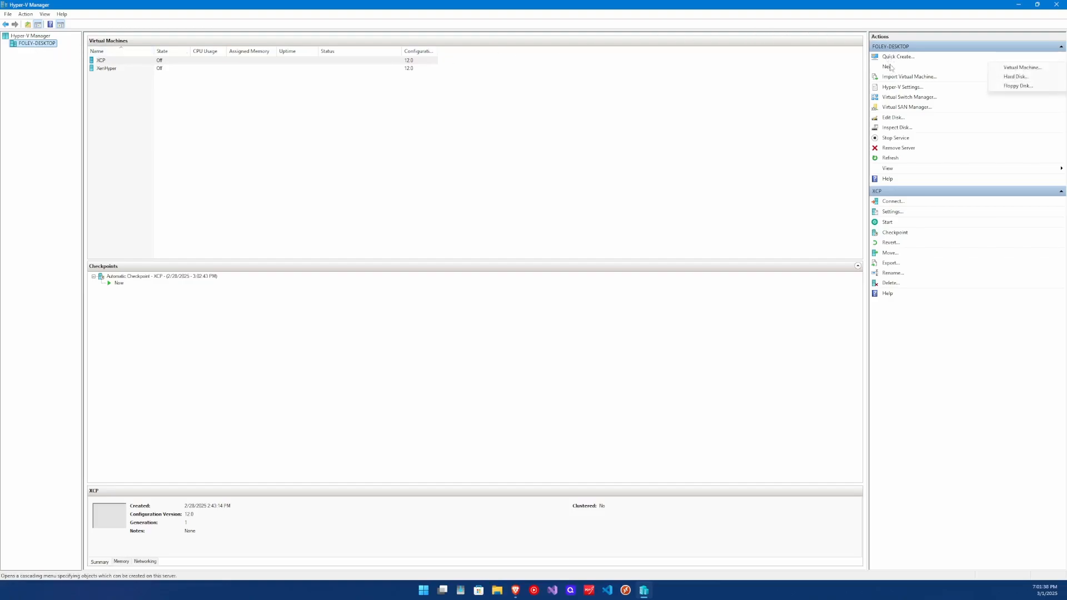
click(1021, 68)
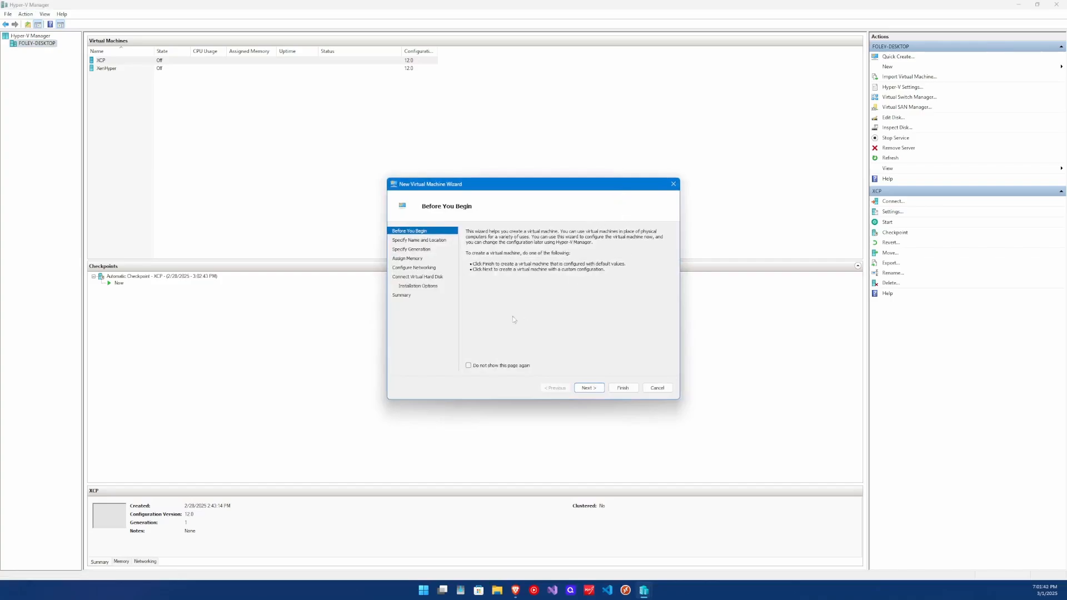
click(591, 389)
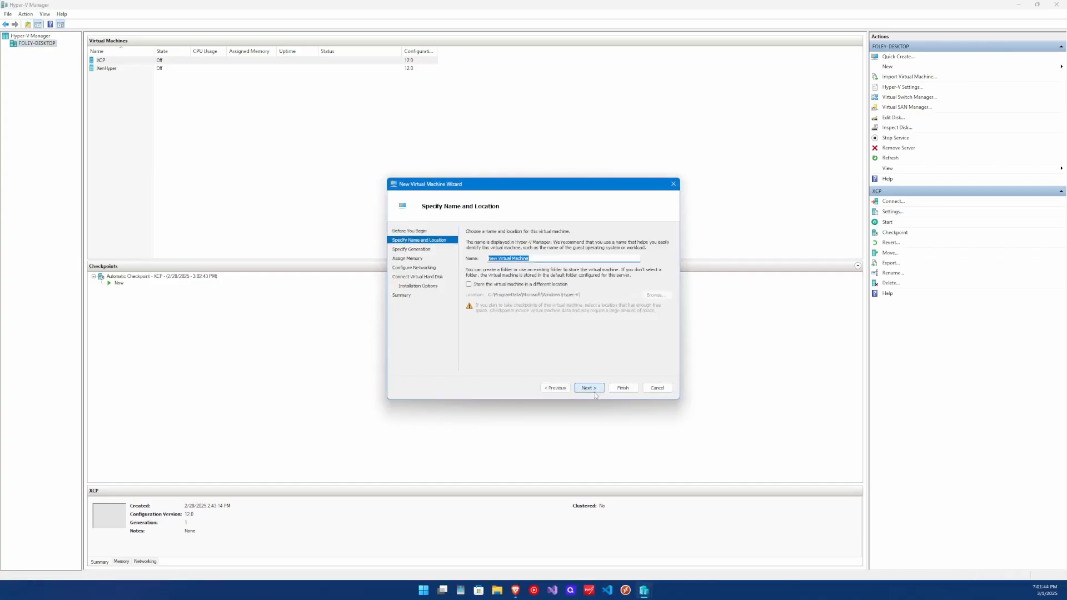
drag(552, 258, 484, 255)
text(Windows)
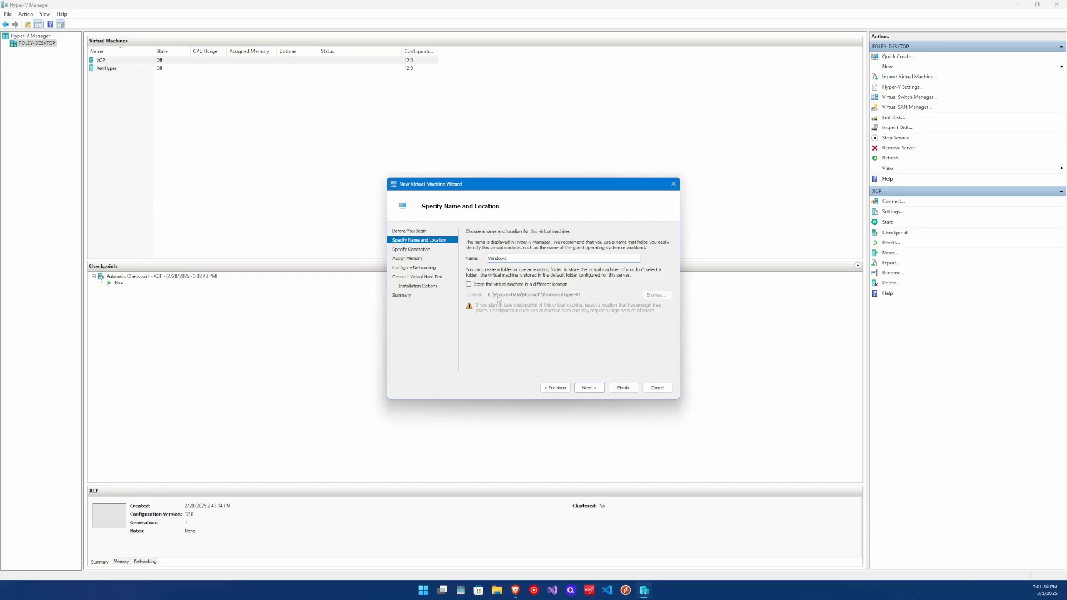
click(593, 387)
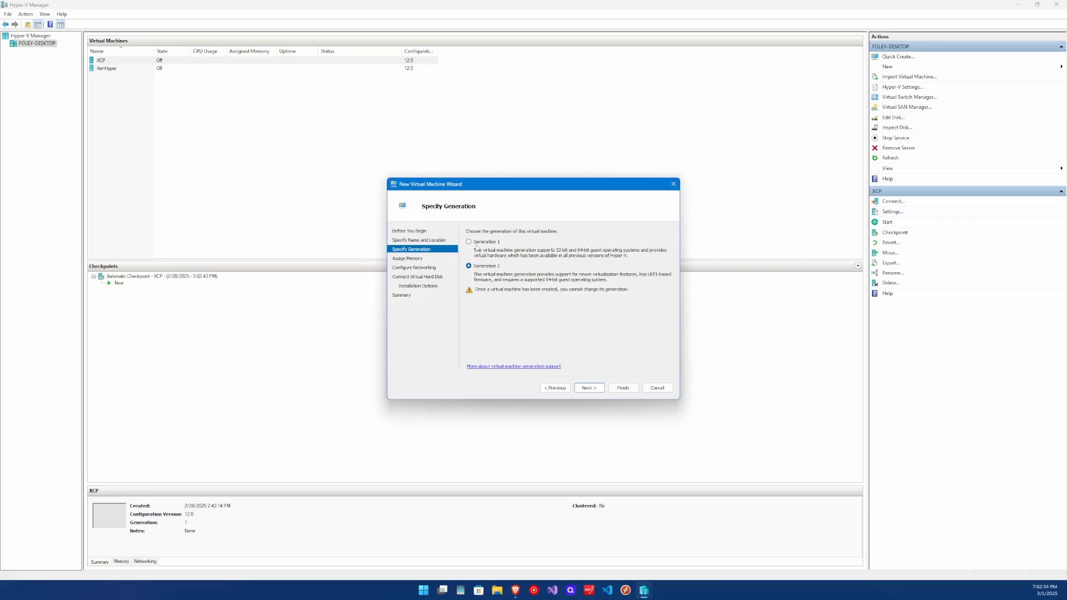
- Choose Generation 1 for the new virtual machine and continue to memory assignment
click(474, 243)
click(478, 265)
click(496, 243)
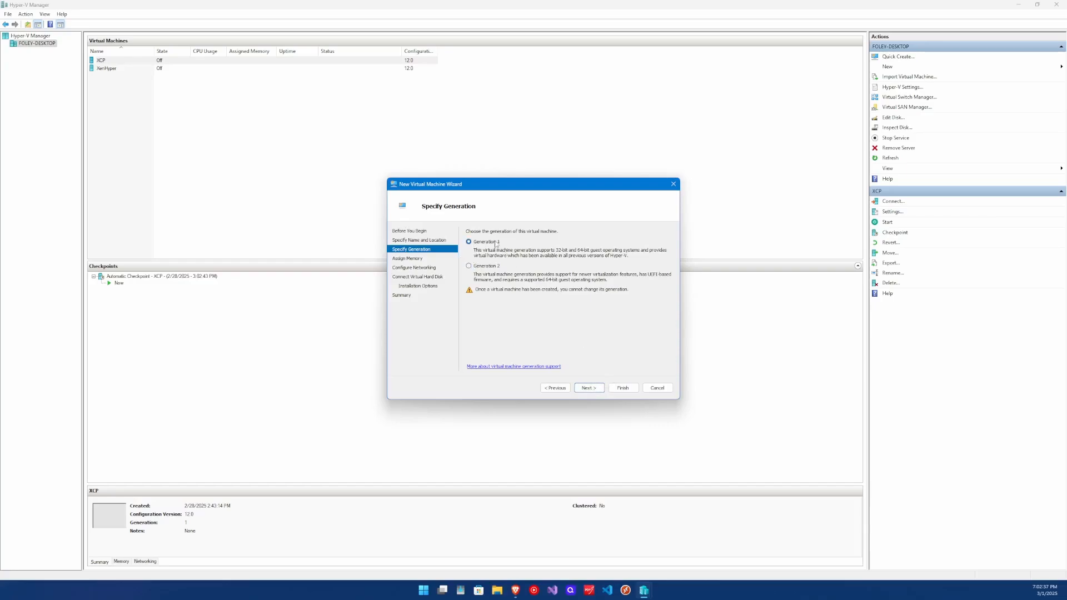
click(592, 390)
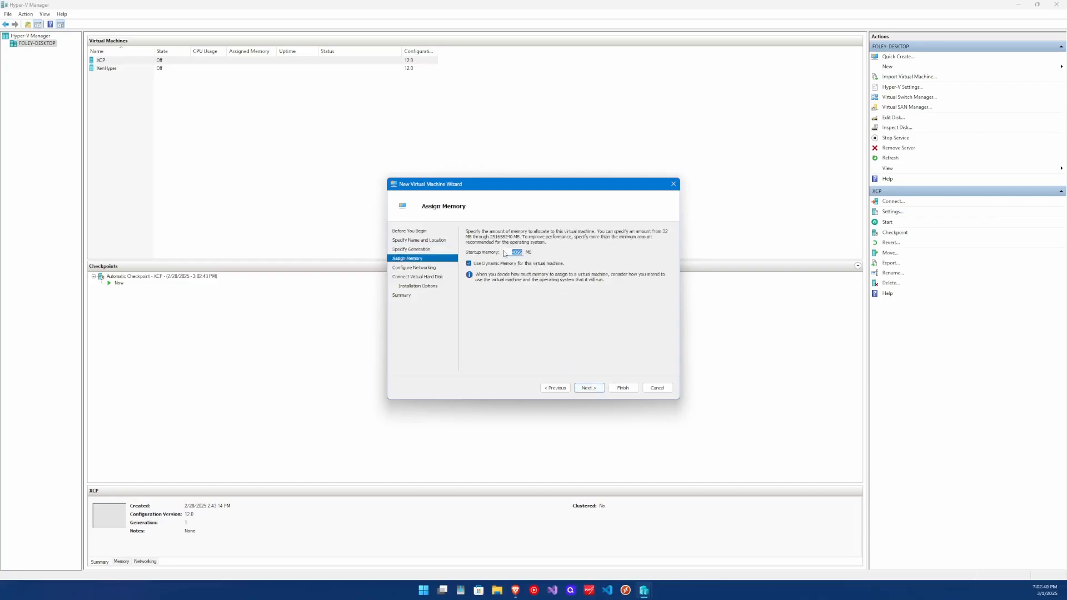
- Set the virtual machine's startup memory to 8200 MB and continue to the networking settings
drag(513, 252, 530, 251)
text(8096)
key(BackSpace)
key(BackSpace)
key(BackSpace)
key(BackSpace)
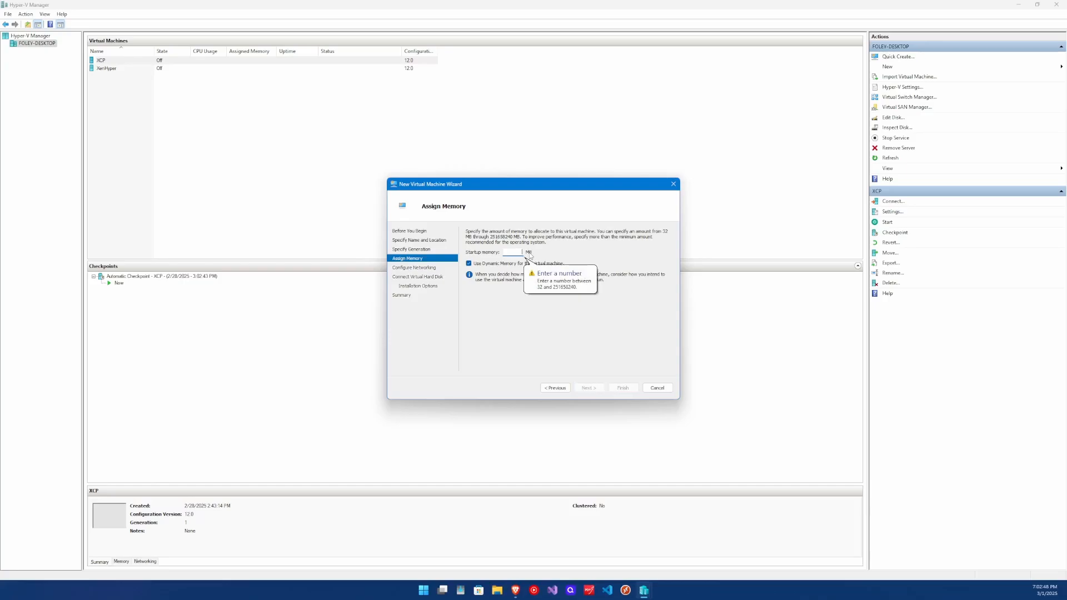
text(8200)
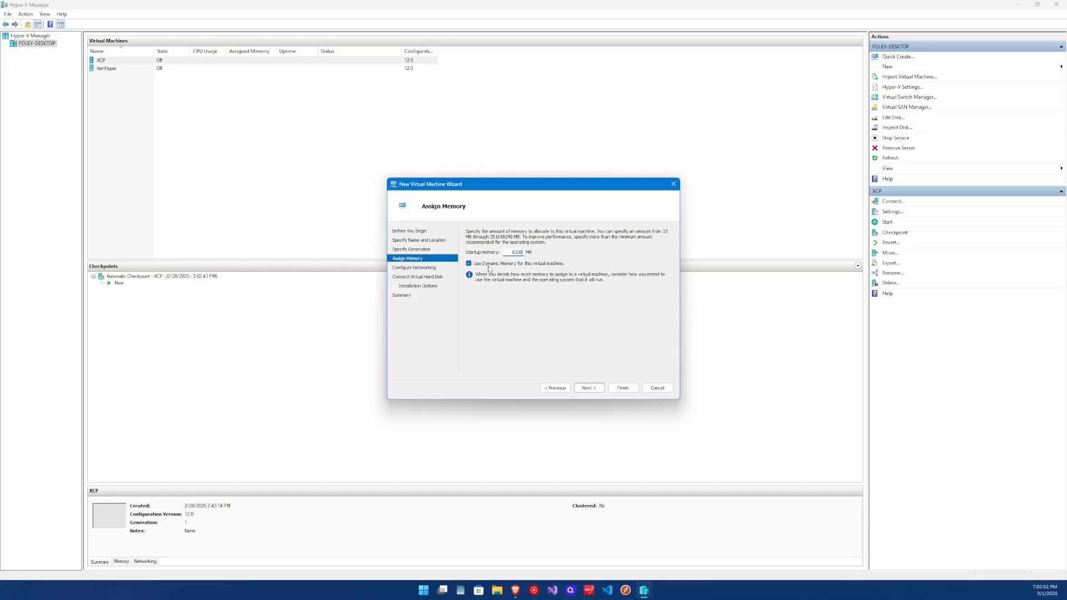
click(589, 388)
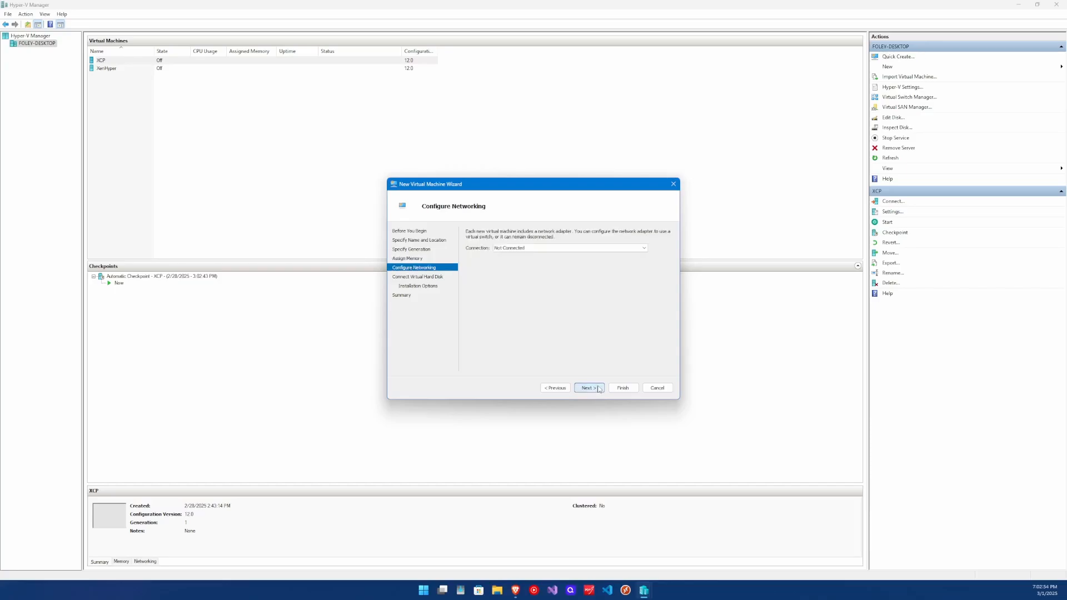
- Connect the virtual machine's network adapter to Default Switch and continue to the hard disk settings
click(545, 248)
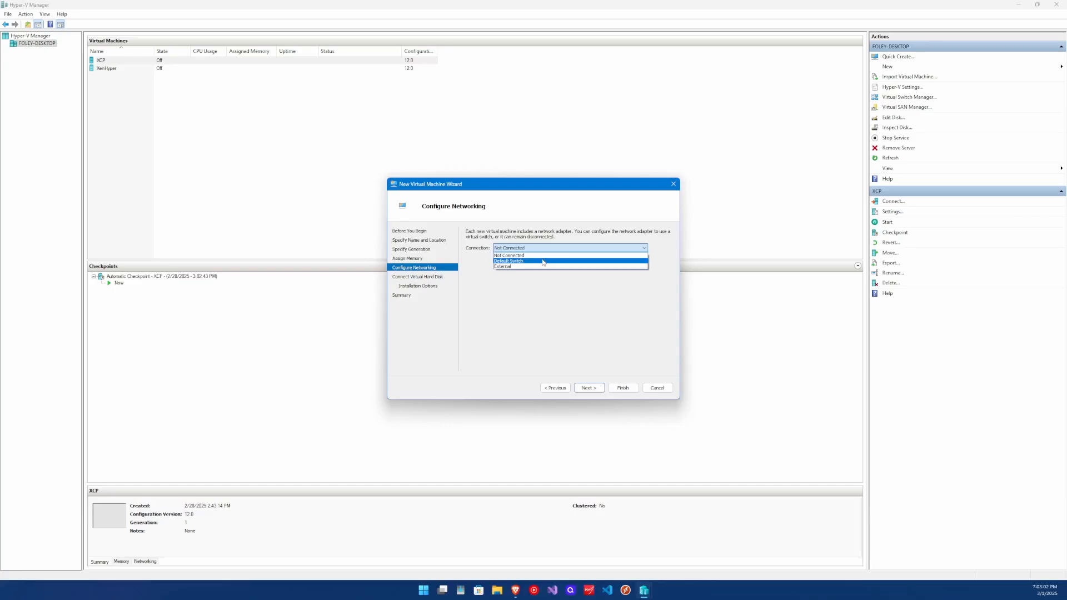
click(544, 261)
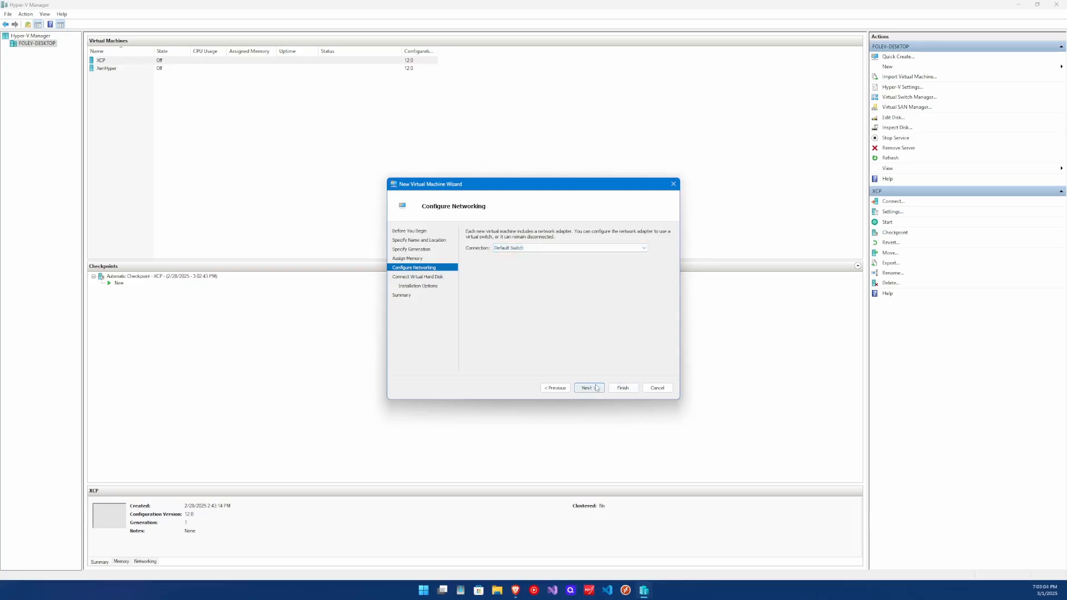
click(545, 248)
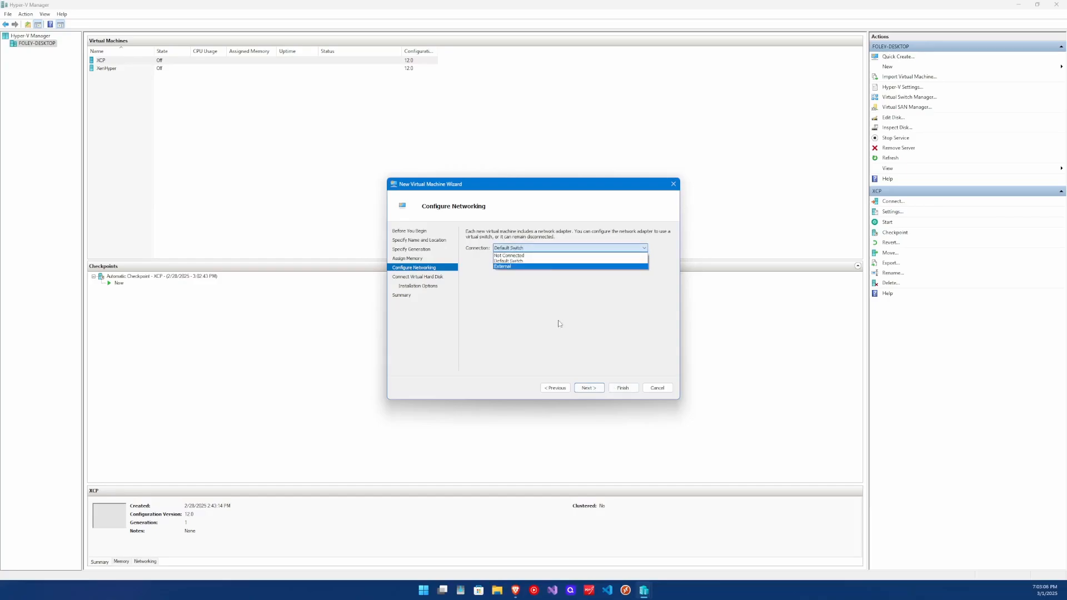
click(584, 388)
click(588, 388)
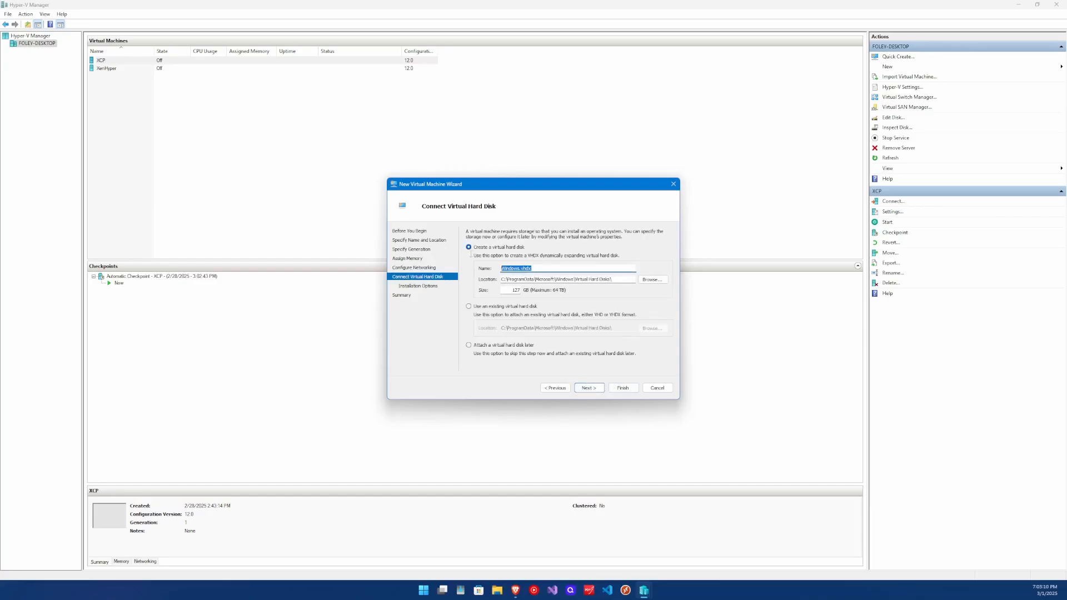
- Accept creating a new virtual hard disk named Windows.vhdx with the default location and size
click(502, 269)
drag(520, 268, 505, 268)
double_click(505, 290)
click(588, 387)
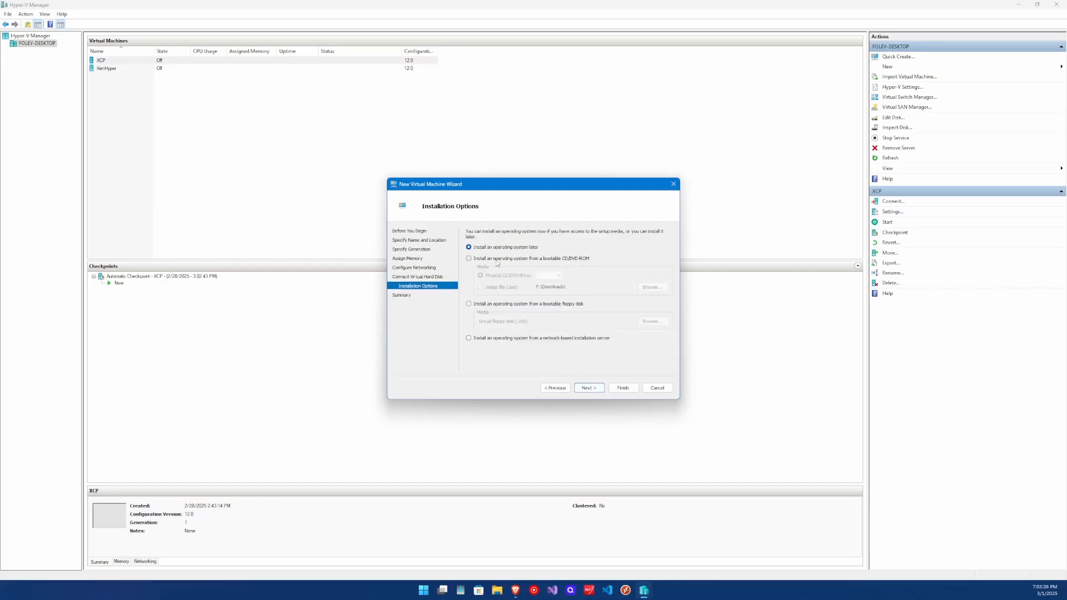
- Choose to install the operating system from a bootable CD/DVD image file and browse for the ISO
click(468, 259)
click(481, 288)
click(652, 287)
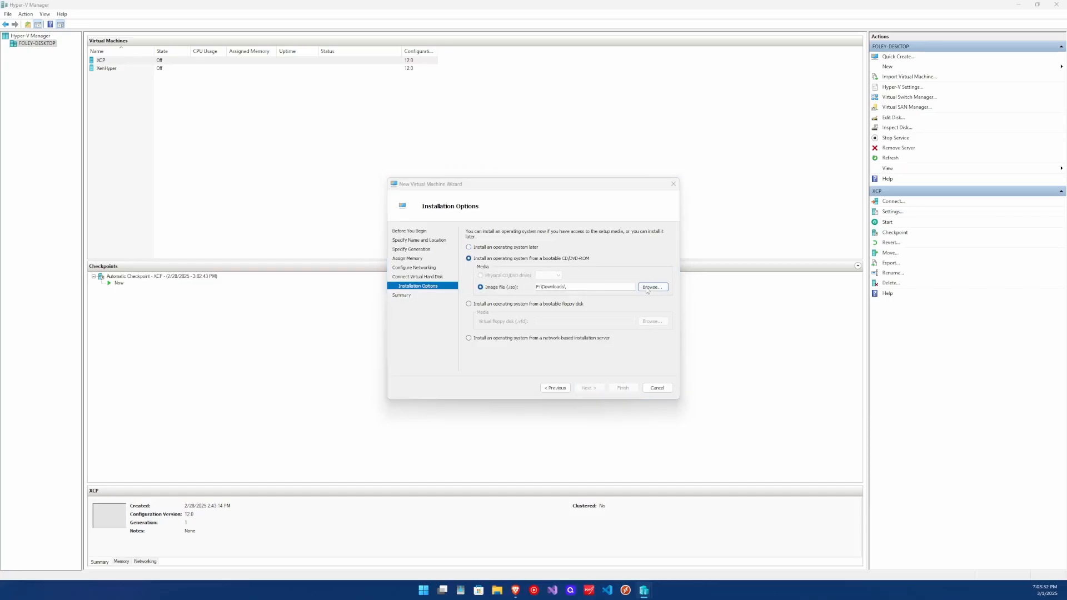
scroll(539, 324, down, 5)
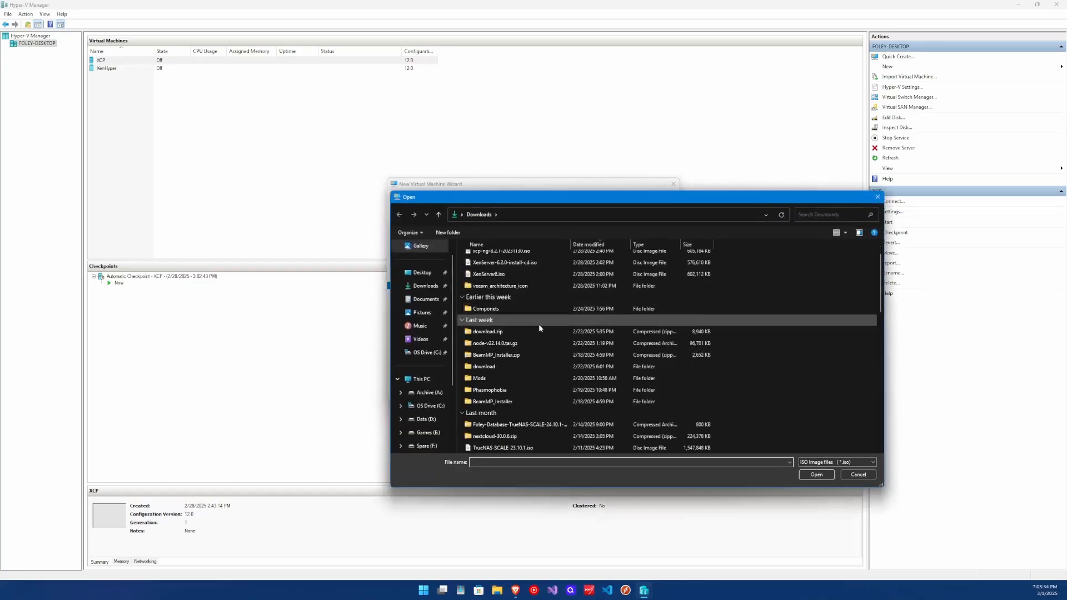
scroll(542, 333, down, 1)
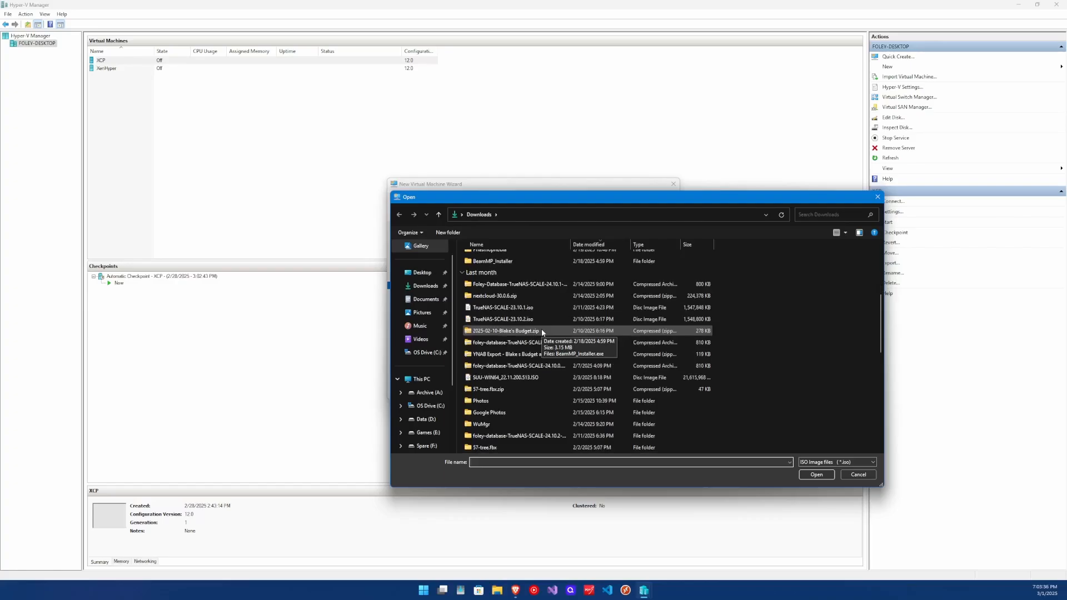
click(427, 406)
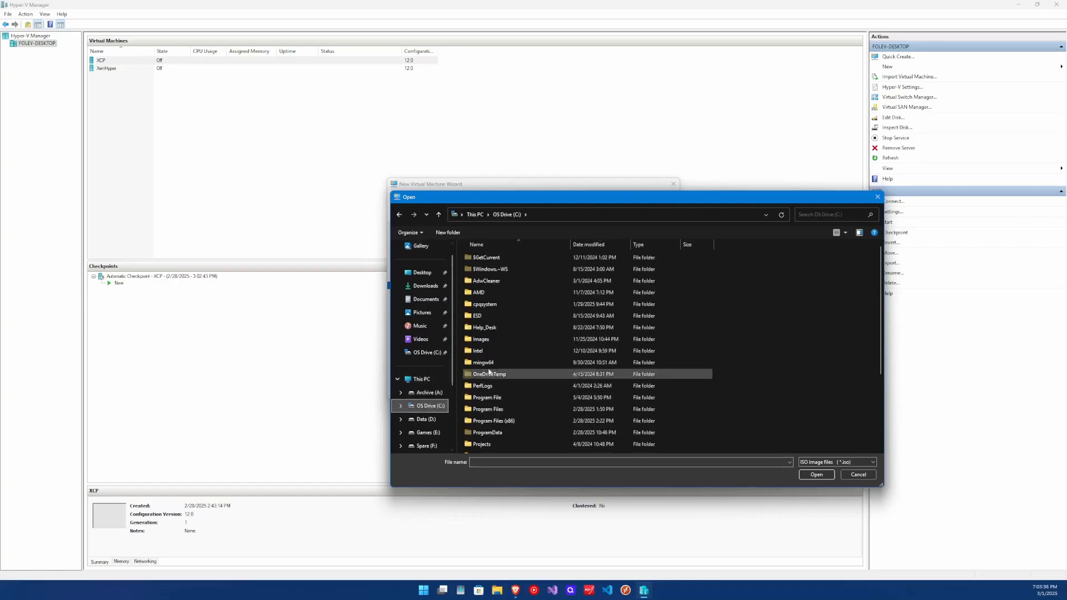
scroll(519, 336, down, 3)
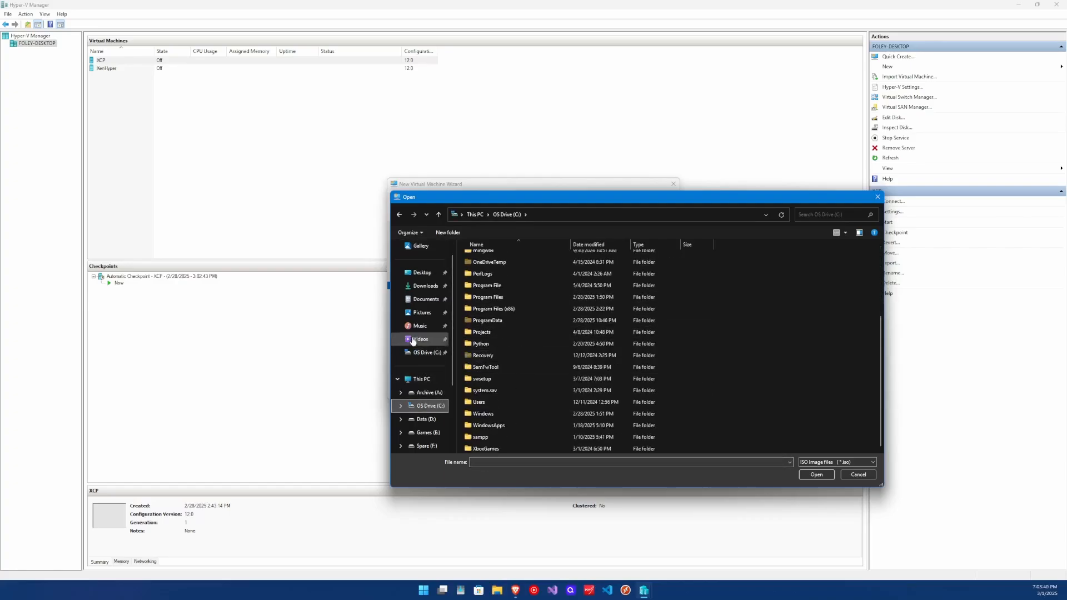
- Select Win11_24H2_English_x64.iso from the Downloads folder as the installation image and continue to the summary
click(426, 286)
scroll(544, 317, down, 2)
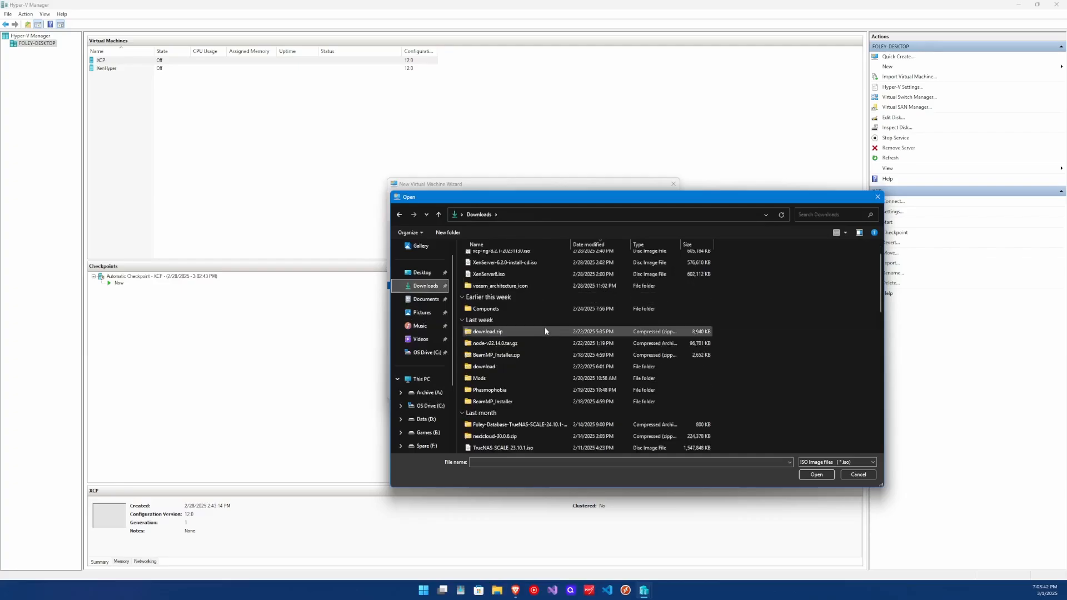
scroll(545, 331, down, 7)
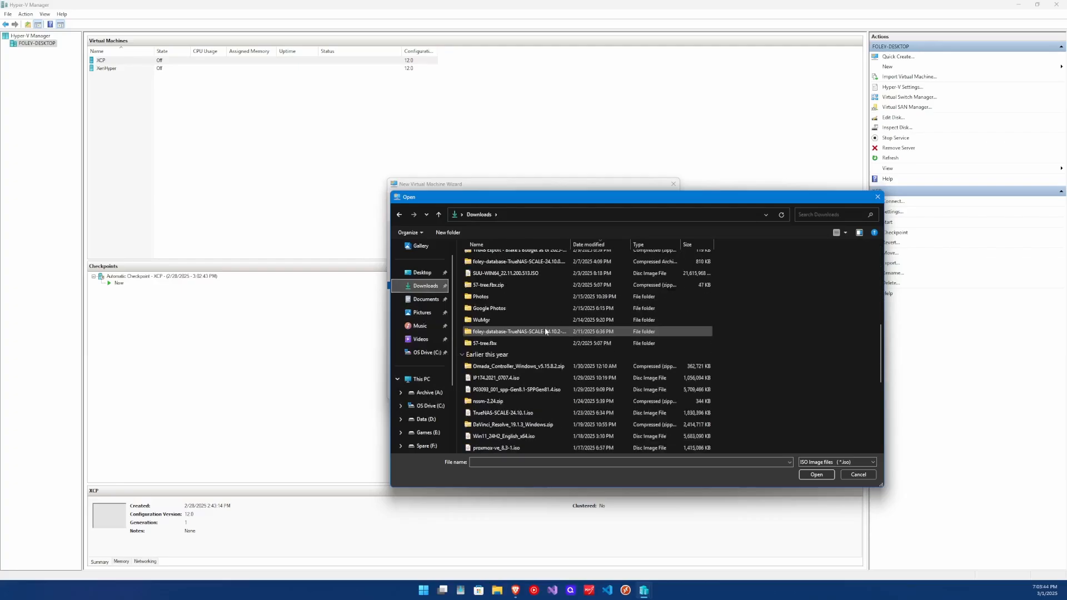
scroll(542, 339, down, 2)
click(527, 367)
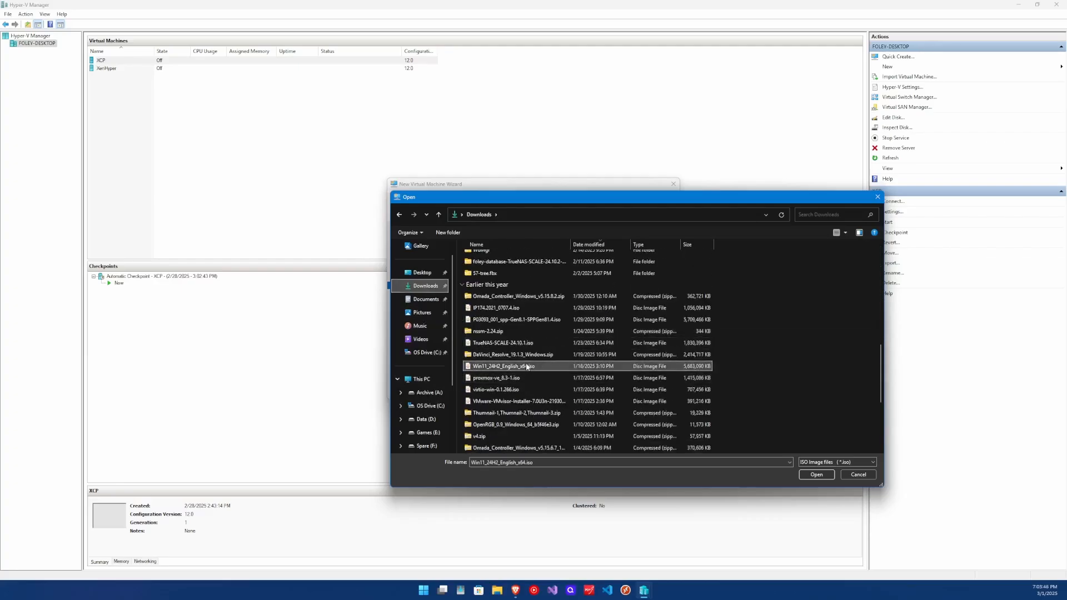
click(817, 474)
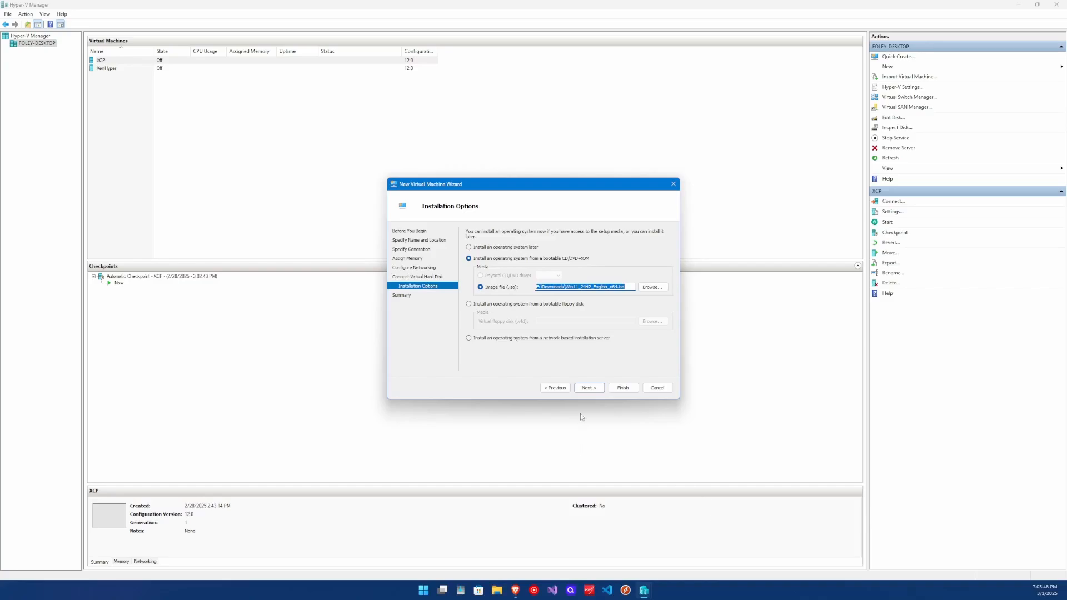
click(589, 389)
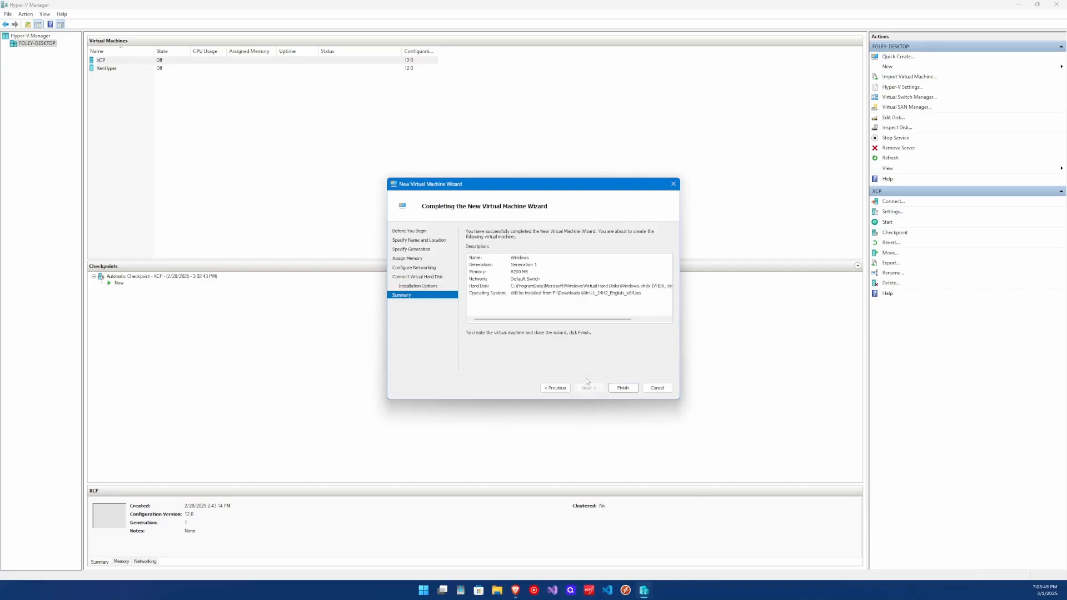
- Review the generation, memory and network entries in the summary and finish creating the Windows virtual machine
click(479, 265)
click(481, 273)
click(485, 279)
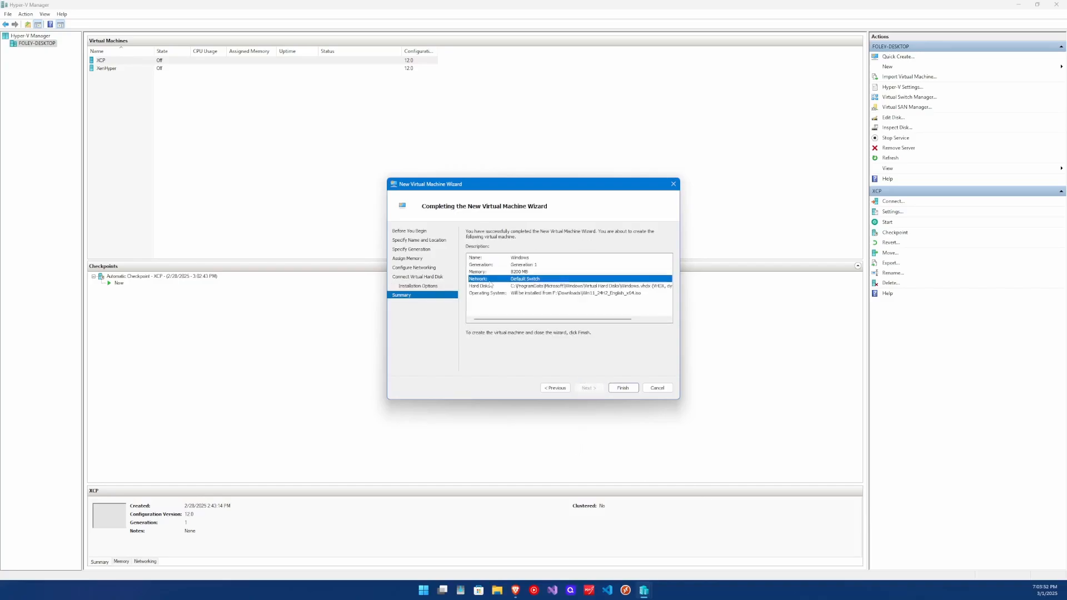
click(621, 388)
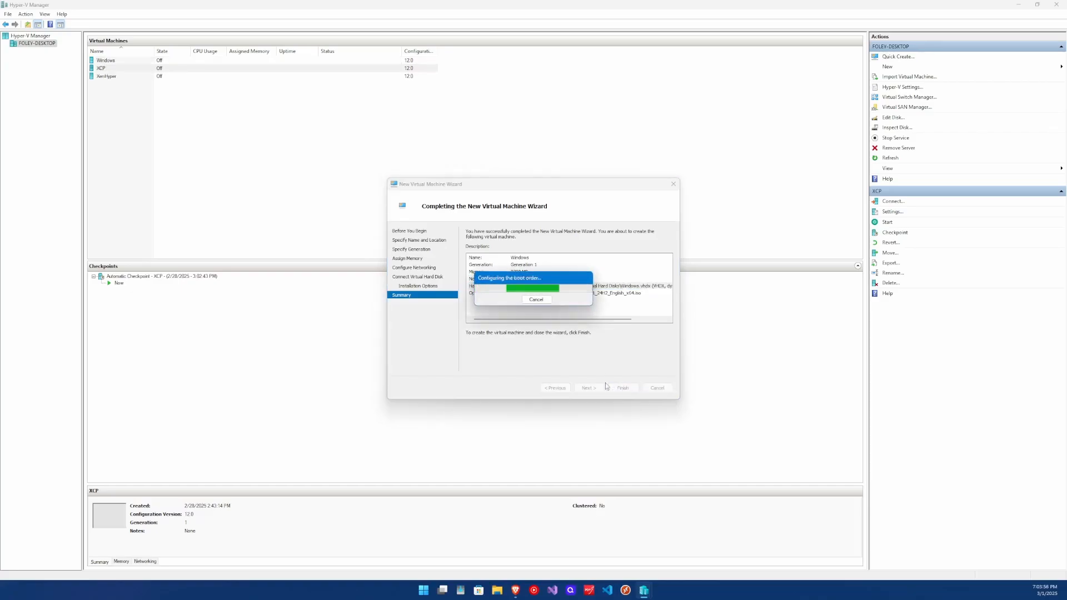
- Open the Windows virtual machine's settings and examine its memory, processor, drive controllers and network adapter
right_click(158, 61)
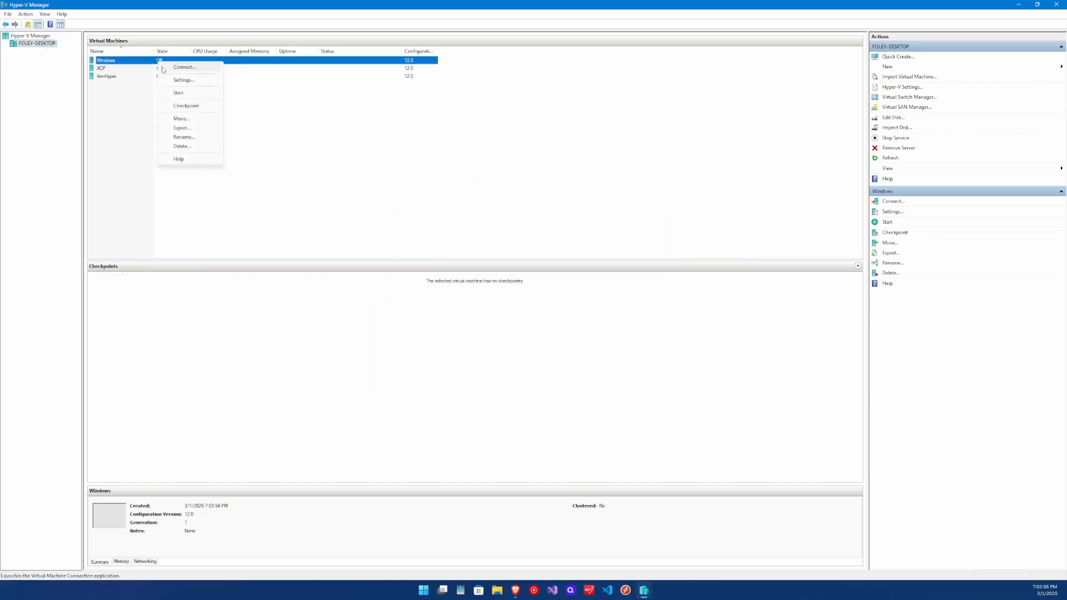
click(180, 81)
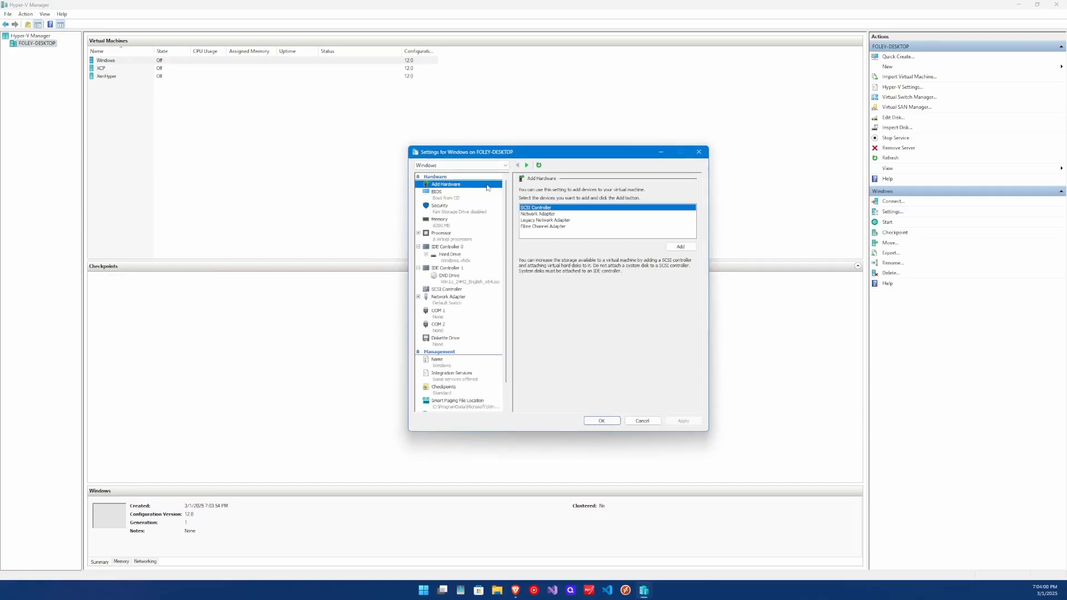
click(451, 220)
click(451, 234)
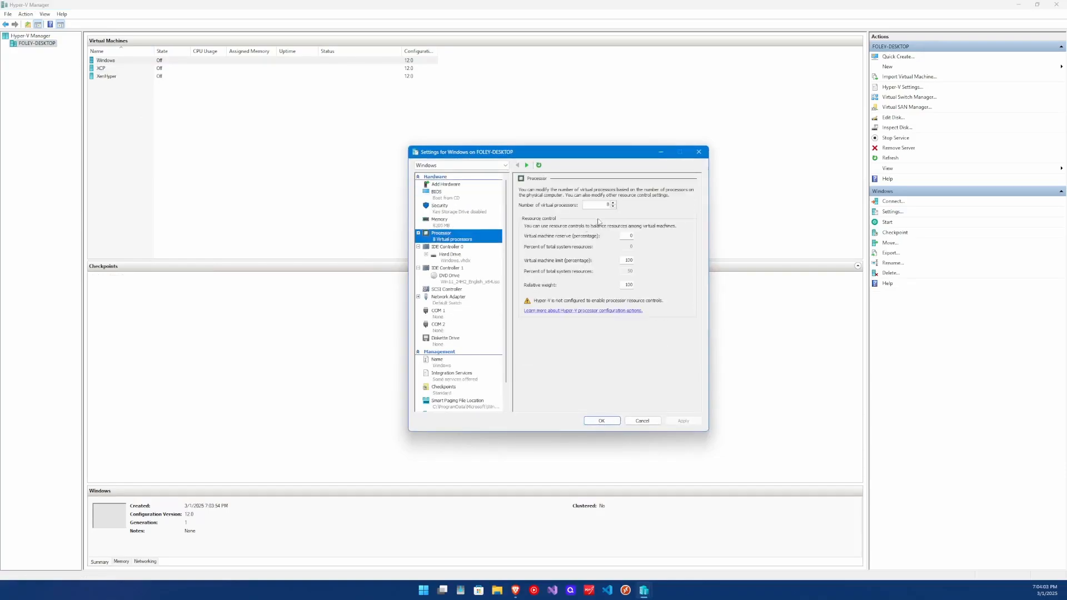
click(449, 257)
click(459, 270)
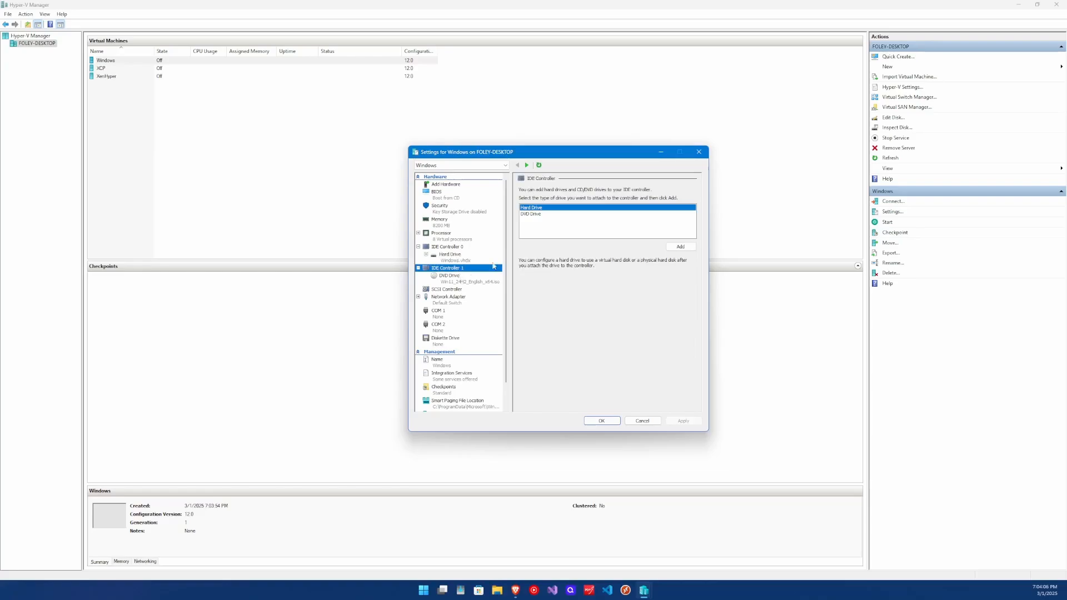
click(550, 214)
click(455, 298)
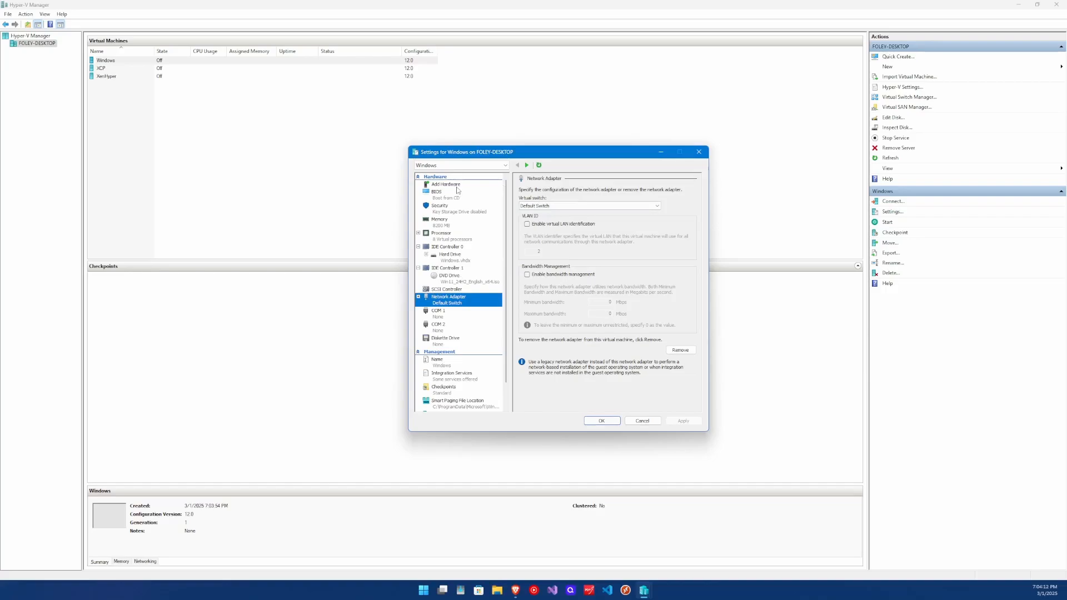
- Try adding a legacy network adapter to the Windows virtual machine and cancel the settings changes
click(457, 187)
click(554, 220)
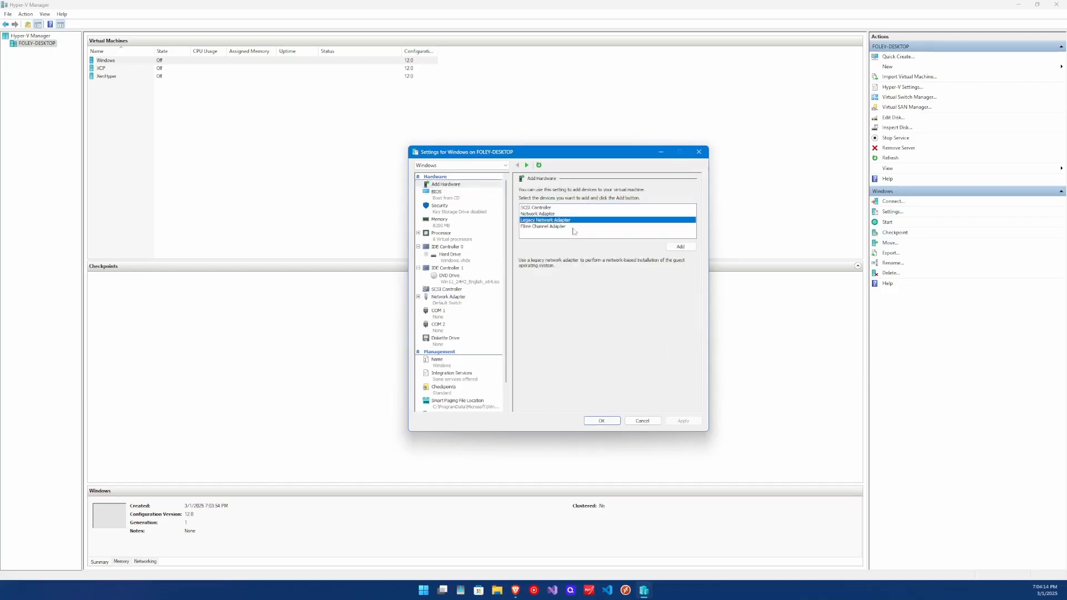
click(681, 246)
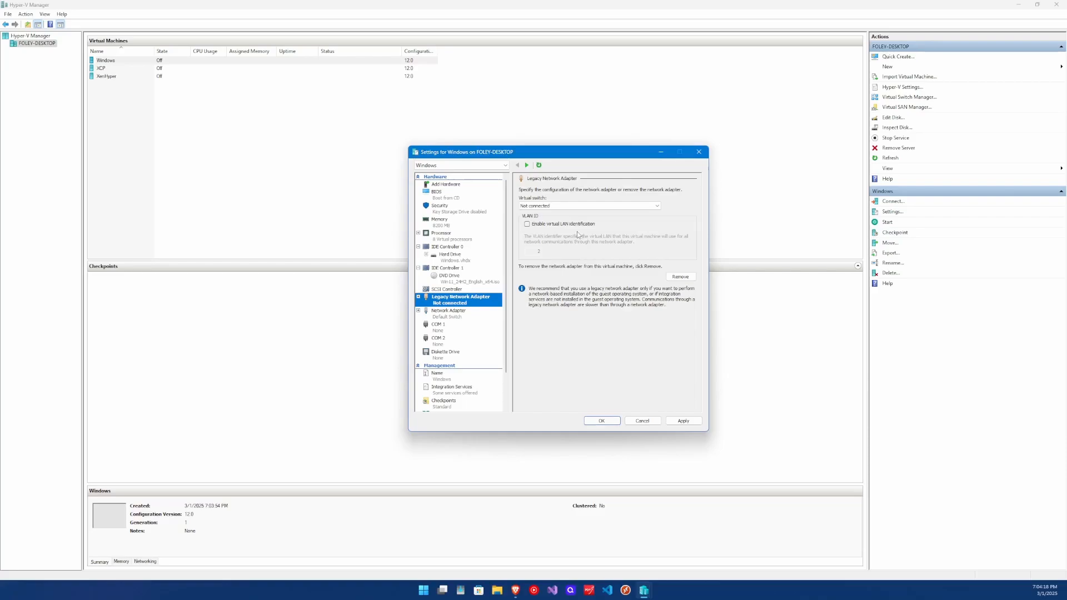
click(642, 421)
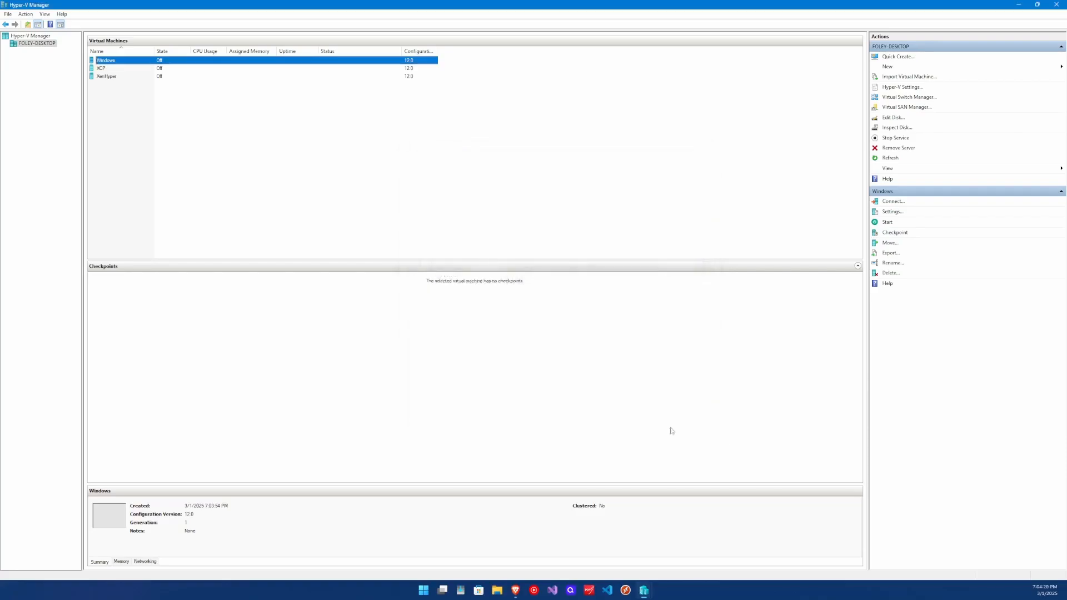
- Connect to the Windows virtual machine and start it
double_click(132, 62)
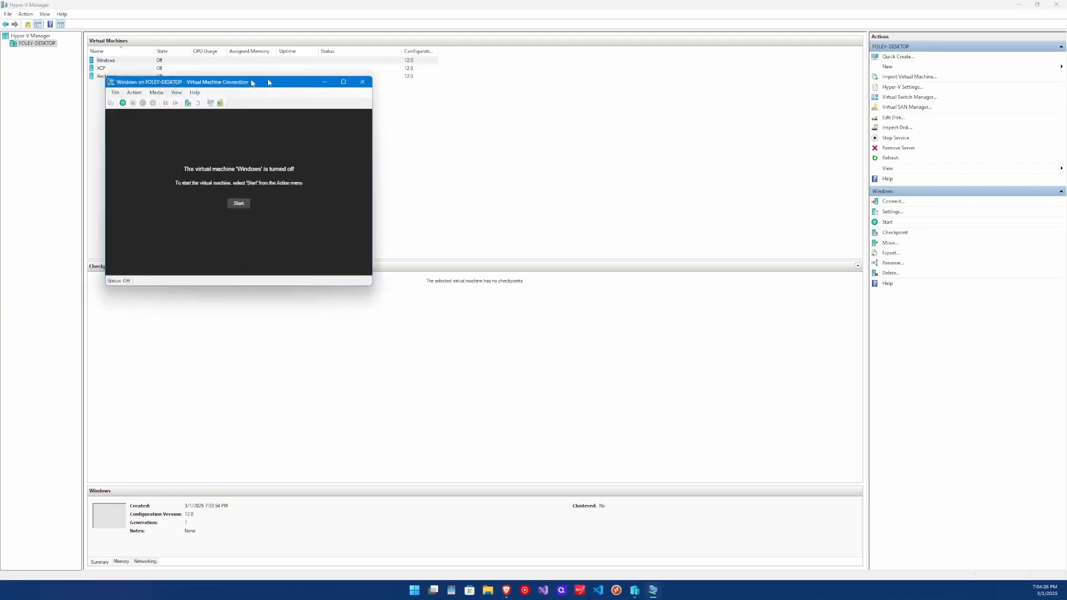
click(444, 197)
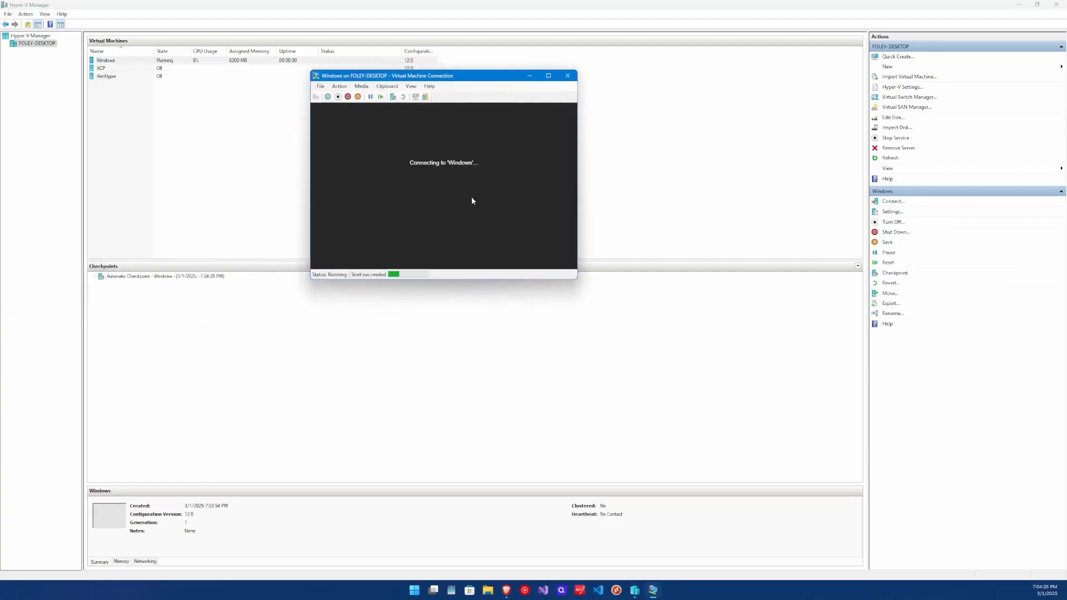